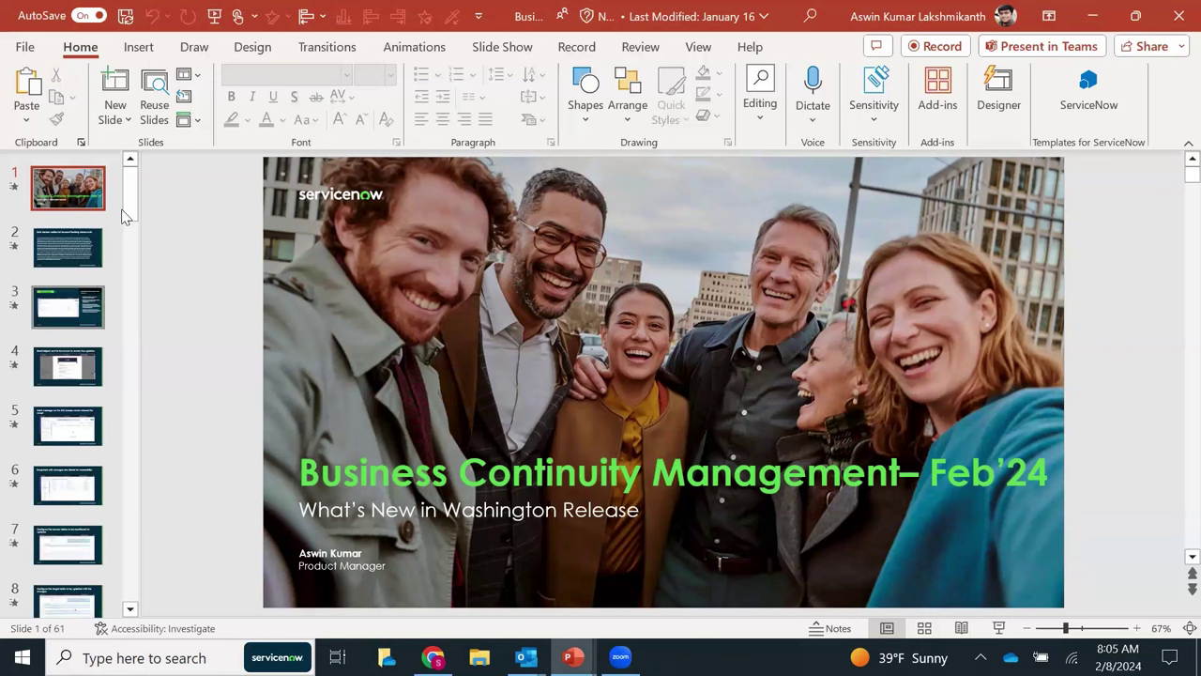
Look through the Business Continuity Management deck's slides, then return to slide 3 on automated maintenance of BIAs and plans.
click(79, 255)
click(72, 305)
drag(131, 216, 137, 619)
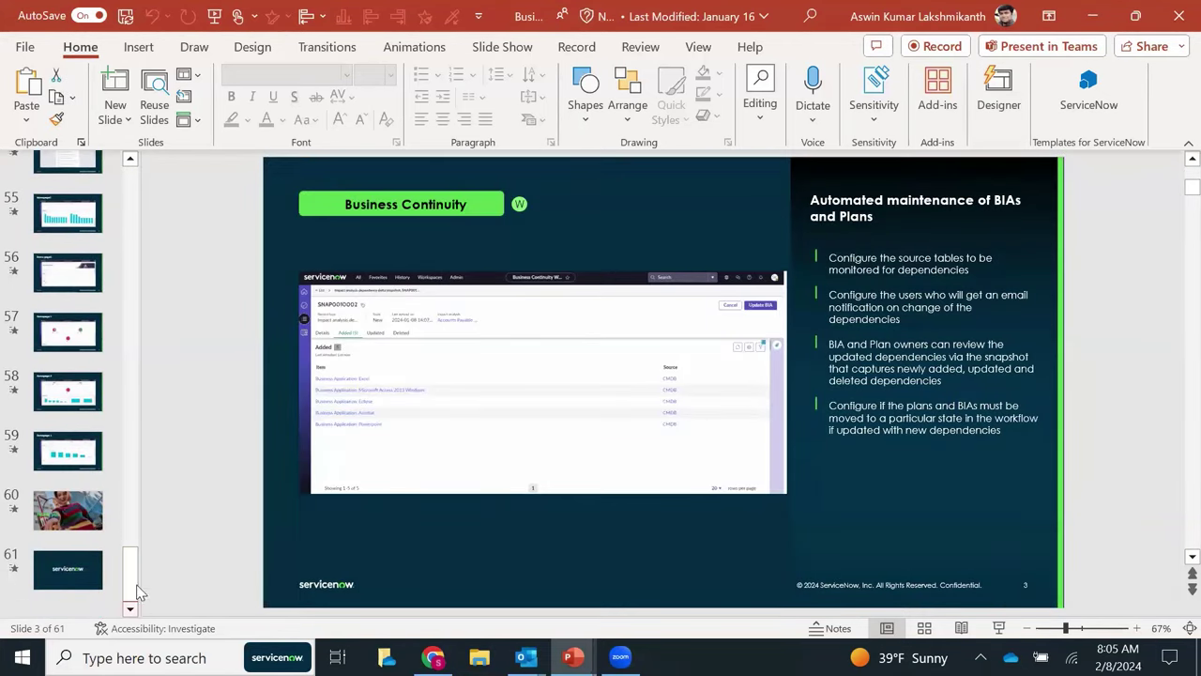
drag(131, 551, 141, 399)
click(67, 362)
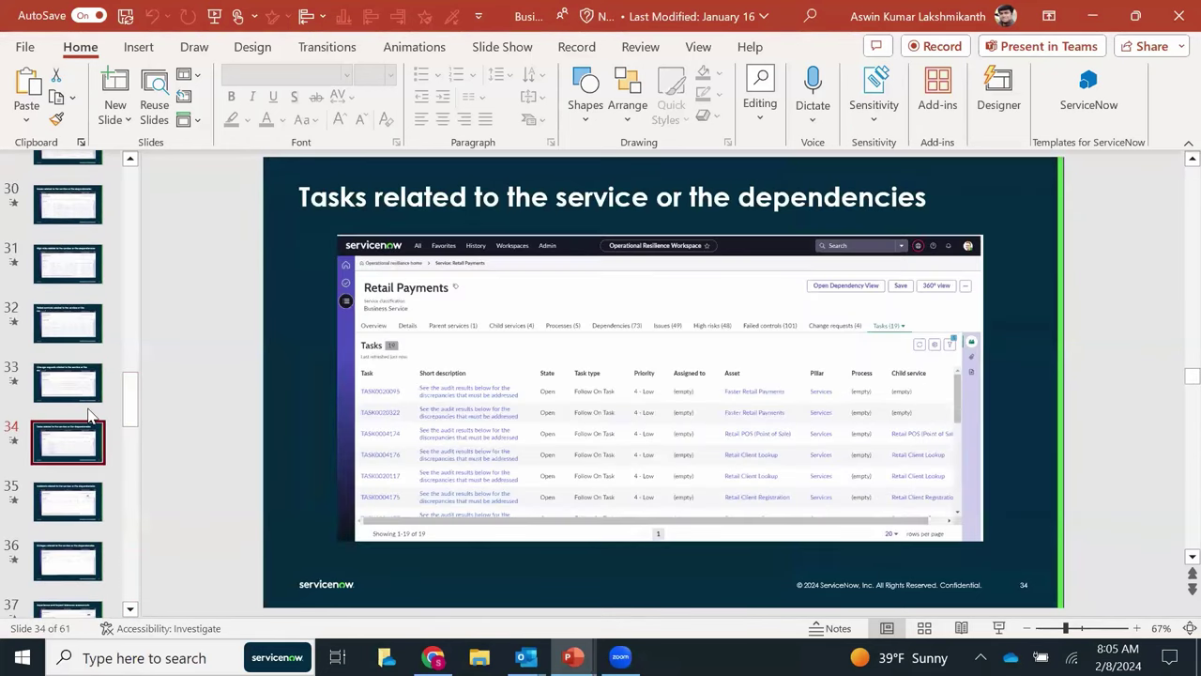
scroll(93, 423, up, 5)
scroll(91, 417, up, 5)
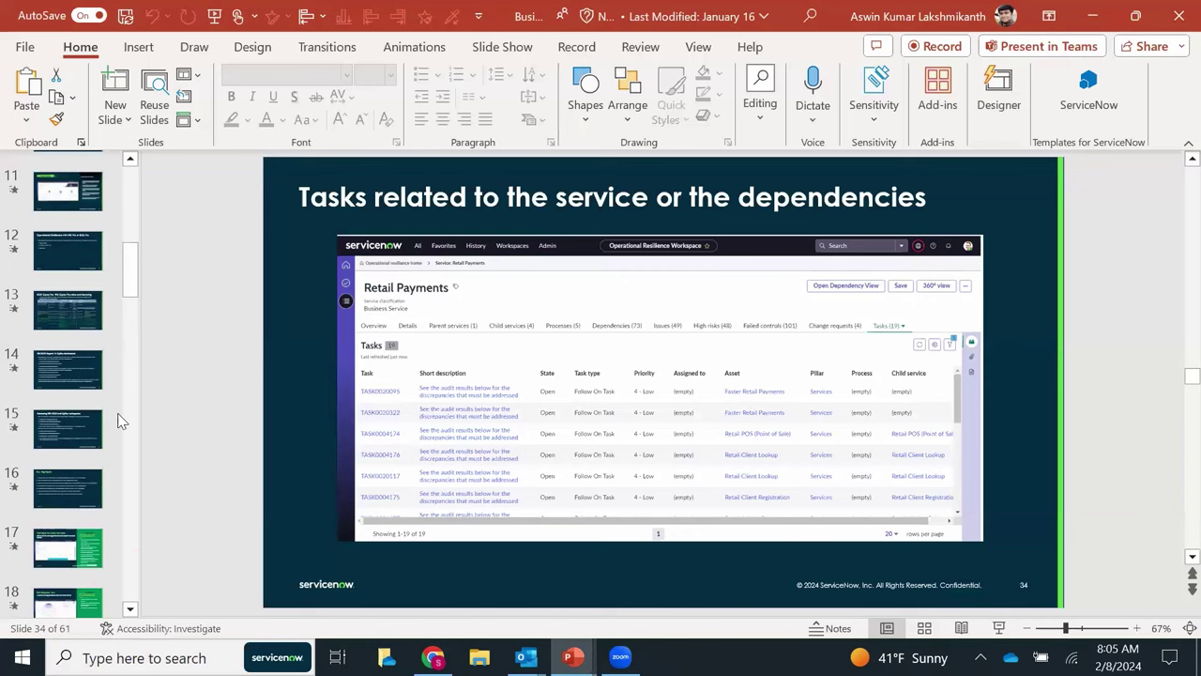
scroll(115, 403, up, 4)
scroll(117, 395, up, 2)
click(73, 317)
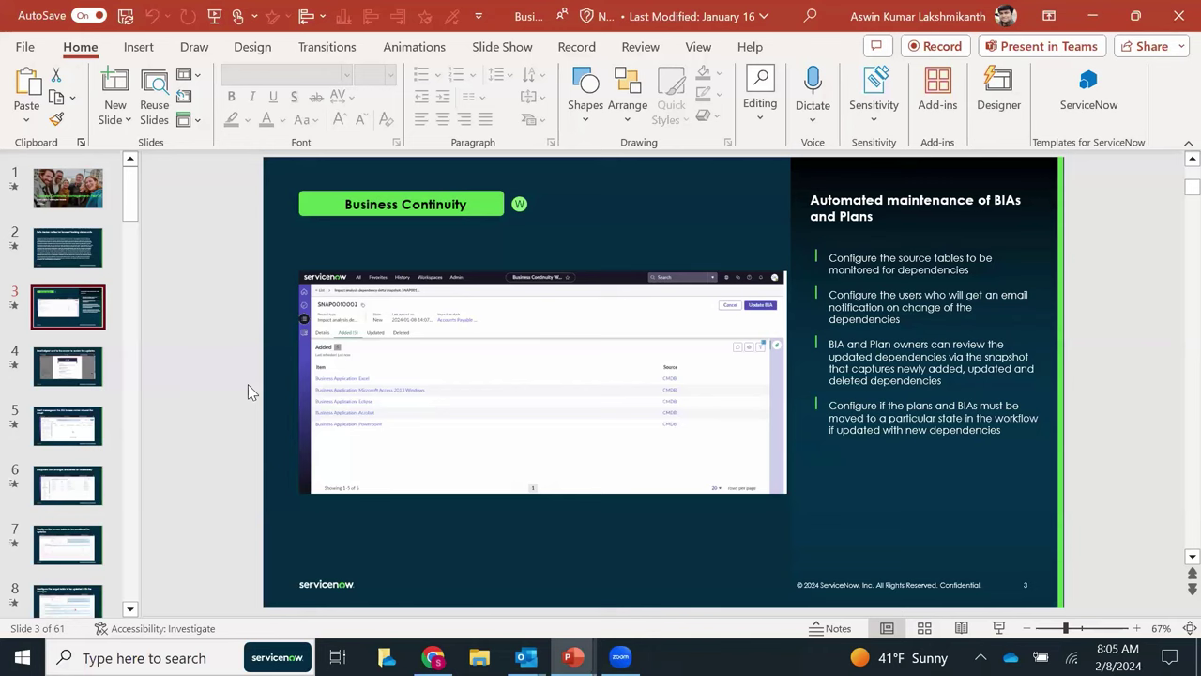
Switch to the ServiceNow Business Continuity Workspace home page in Chrome.
key(alt+Tab)
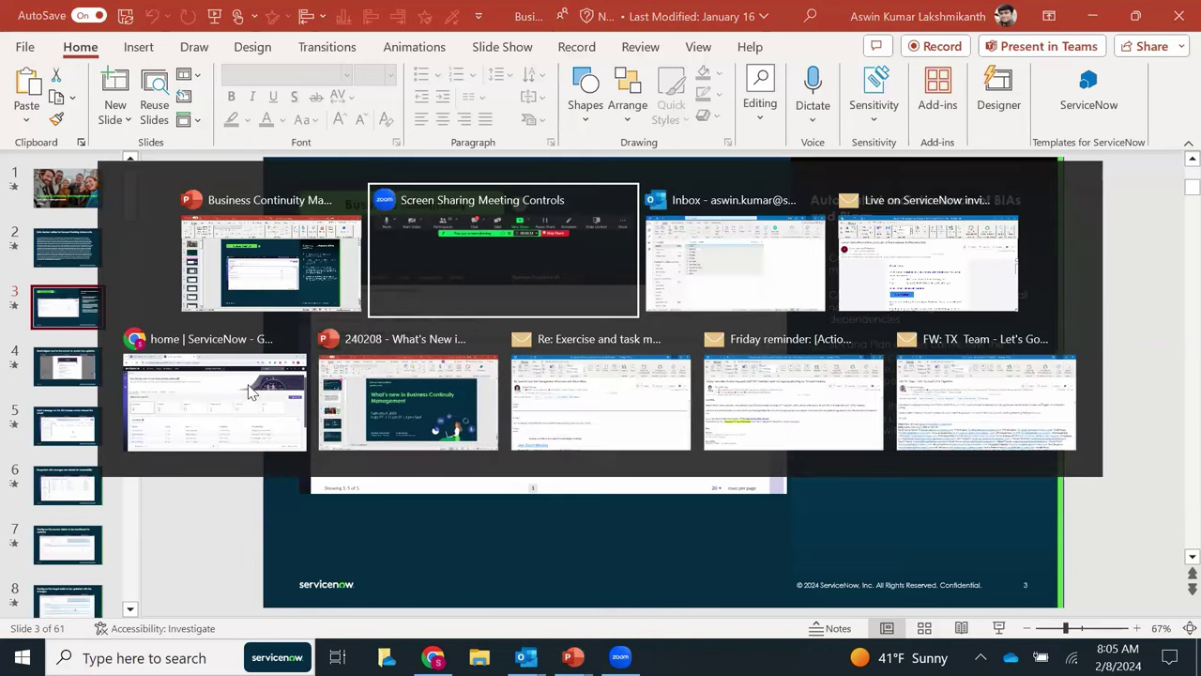
key(alt+Tab)
key(alt+Tab)
key(alt+Tab)
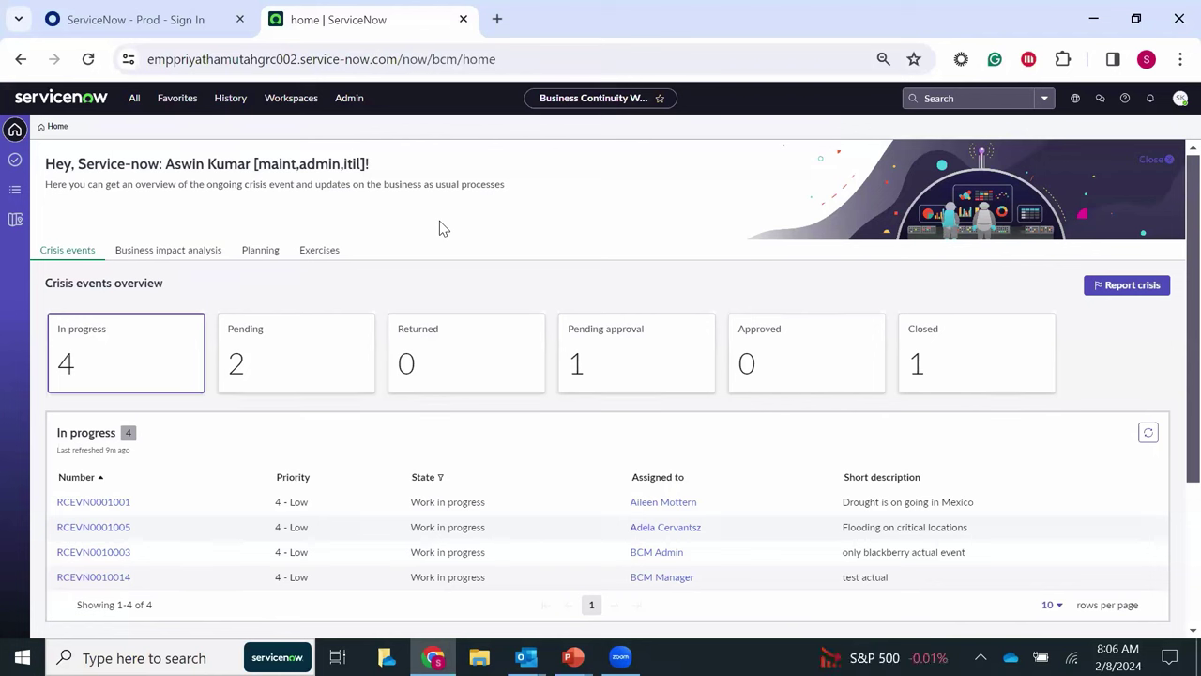
Review the Business impact analysis, Planning and Exercises overviews on the workspace home page, ending on Business impact analysis.
click(194, 267)
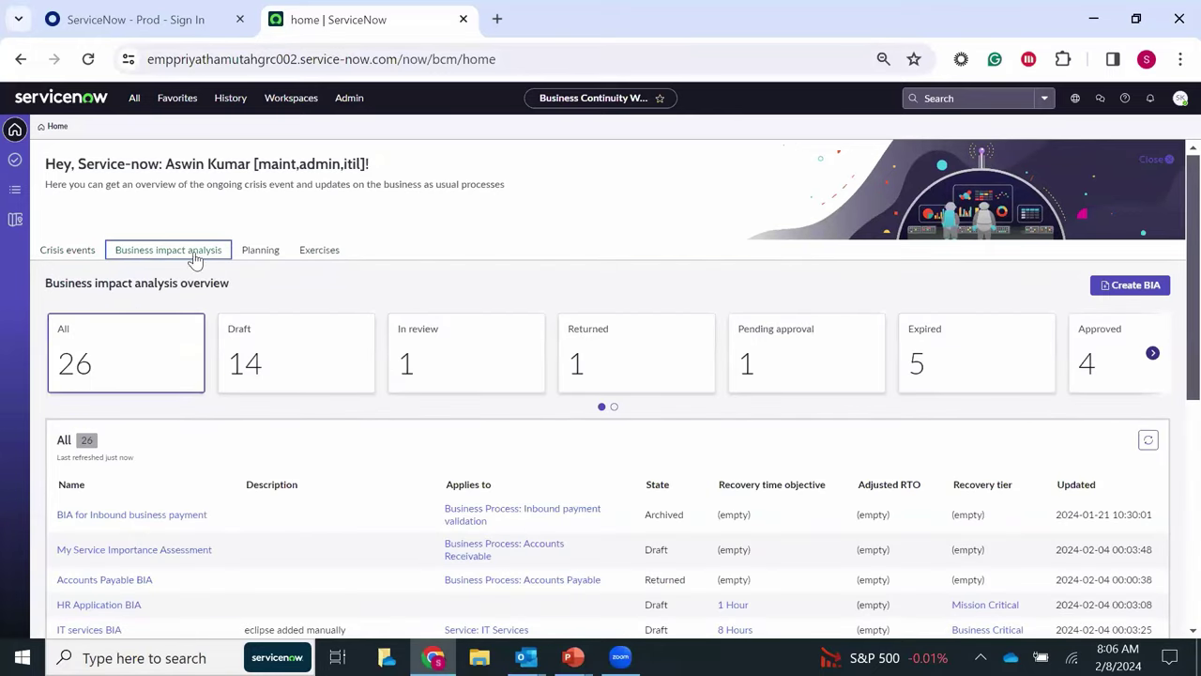
click(262, 252)
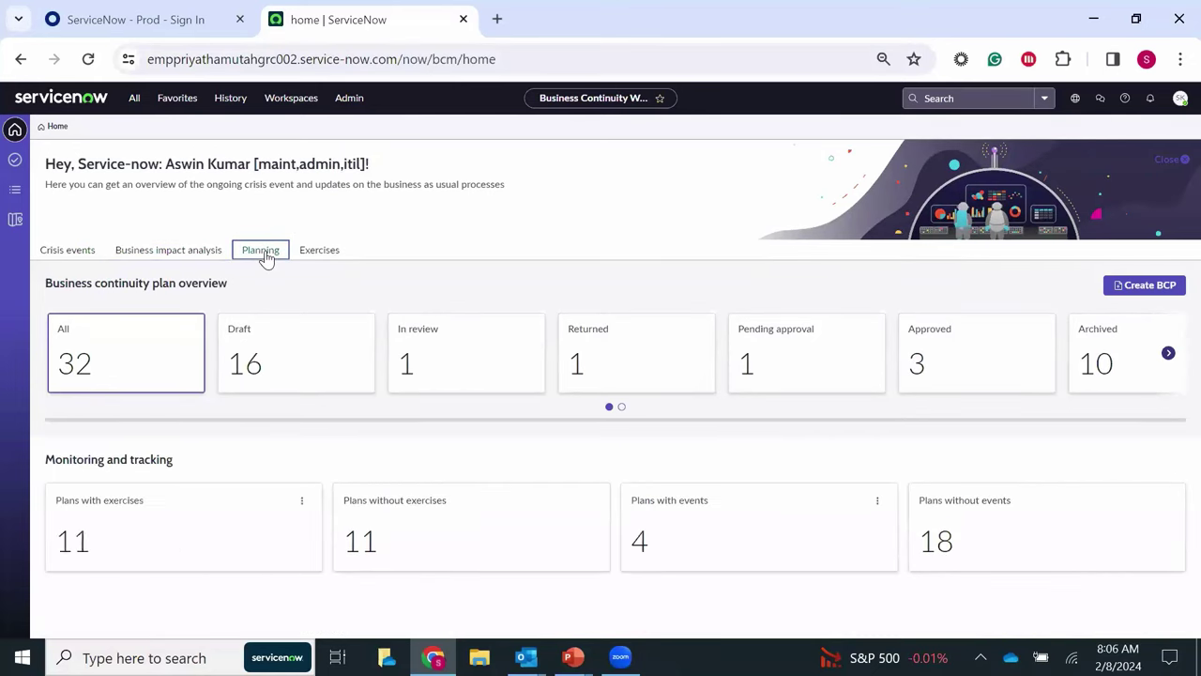
click(322, 251)
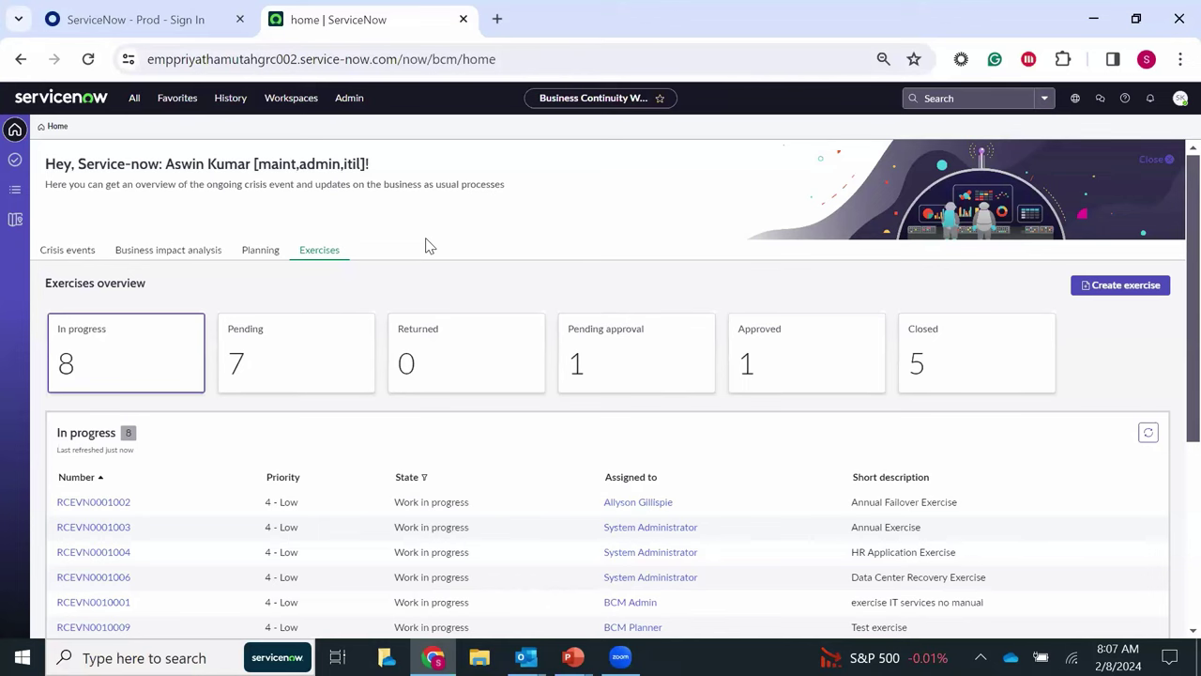
click(136, 250)
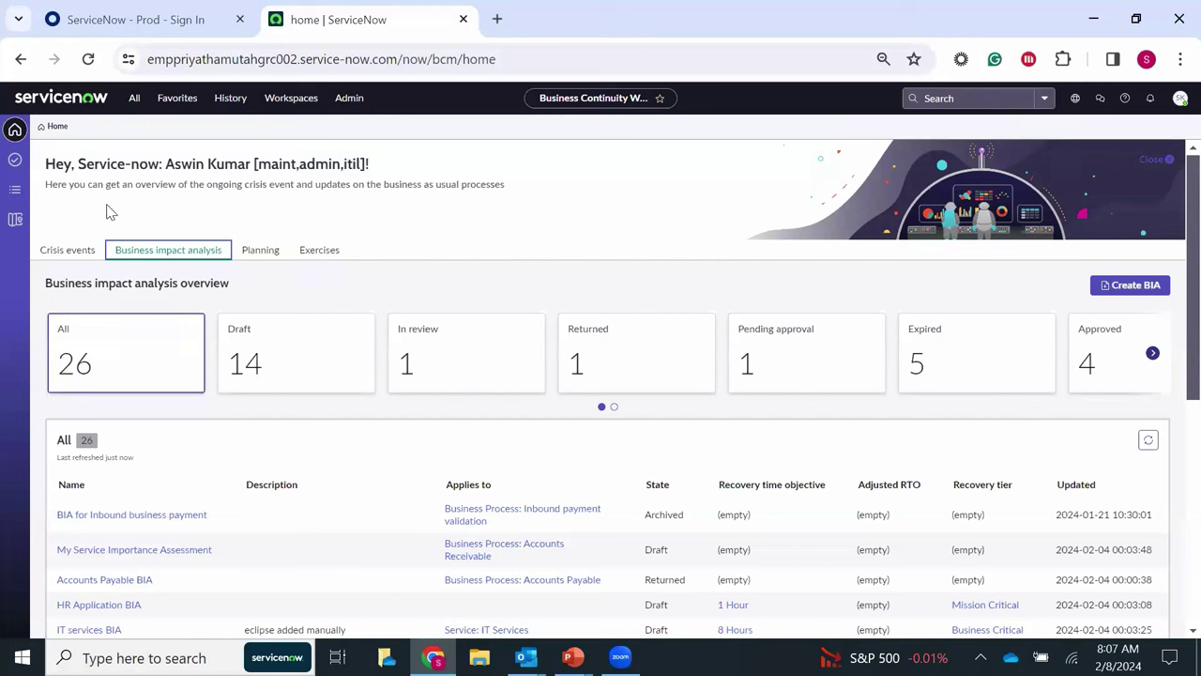
Open snapshot SNAP0010100 for Approved BIA2 from the list of business impact analyses with pending updates.
click(15, 190)
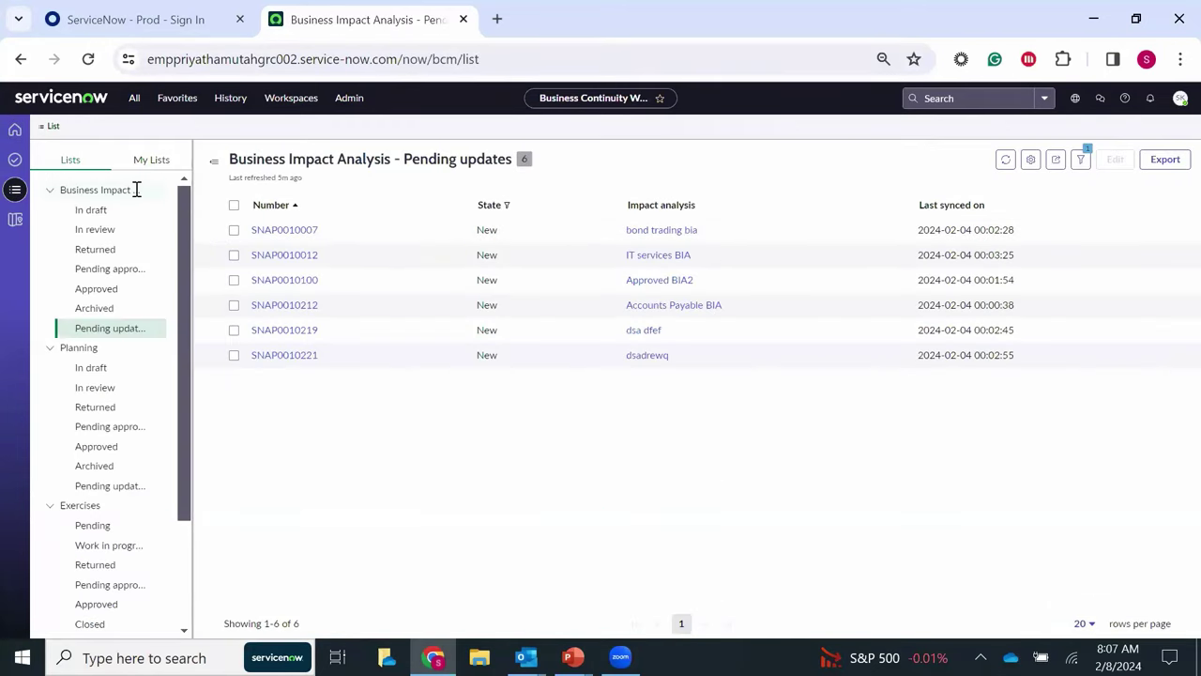
click(125, 327)
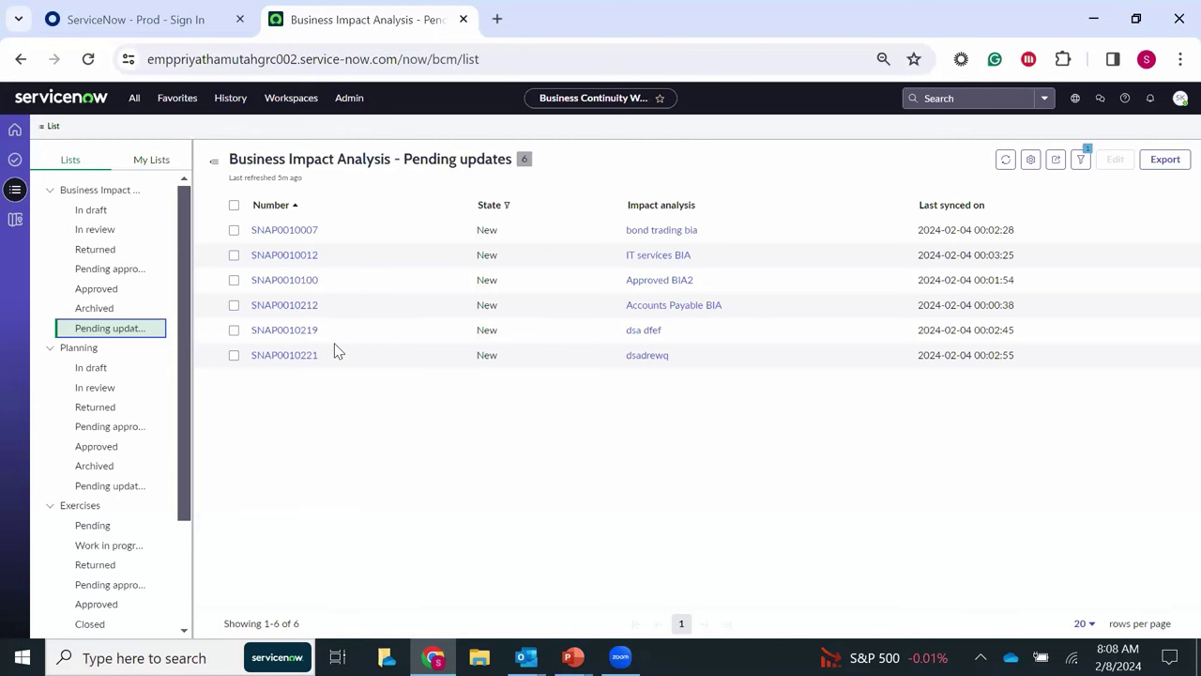
click(305, 279)
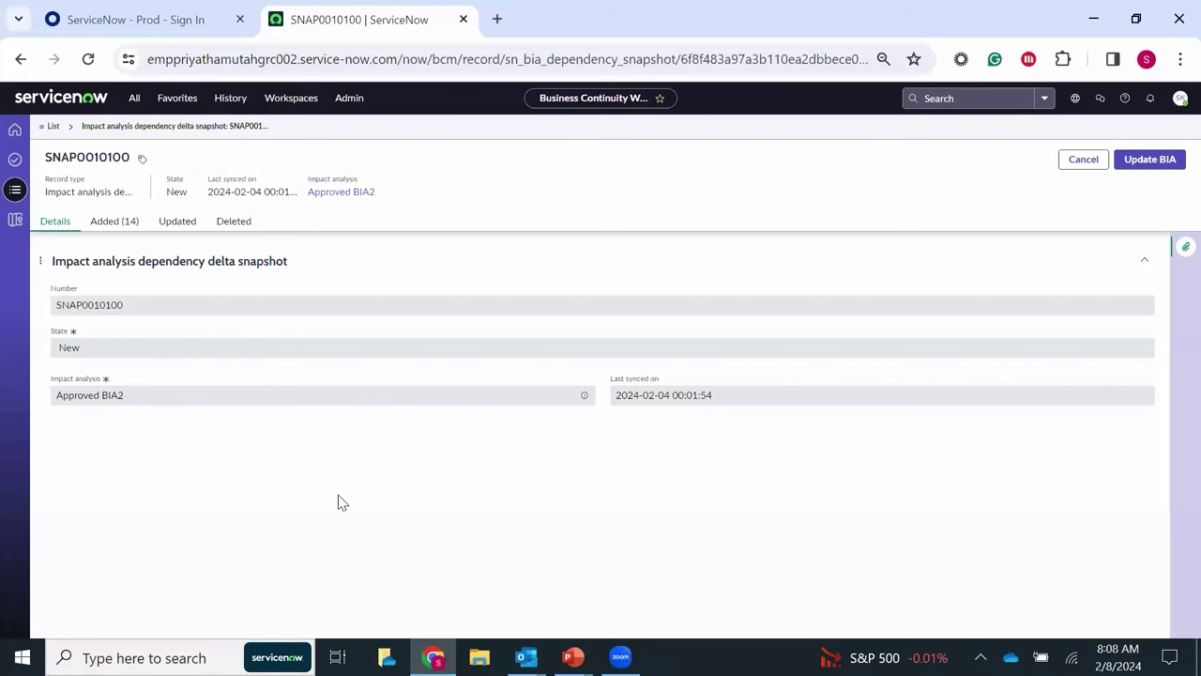
Examine the added dependencies and their sources in the Approved BIA2 snapshot.
click(122, 229)
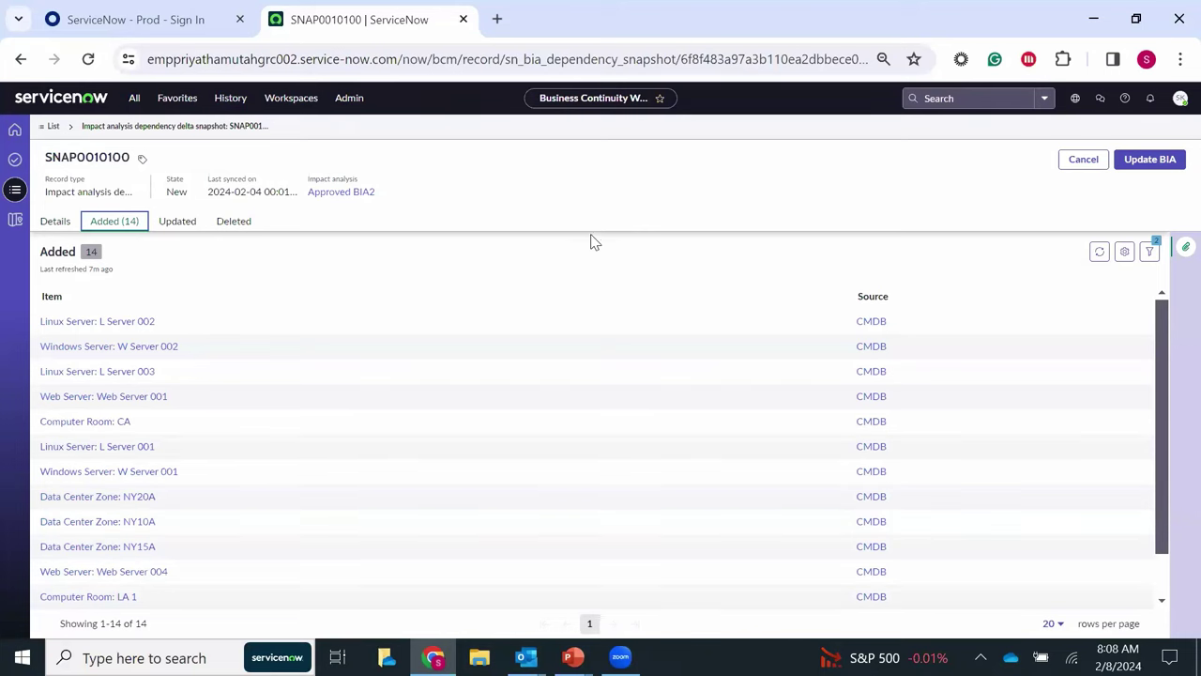
scroll(522, 409, down, 1)
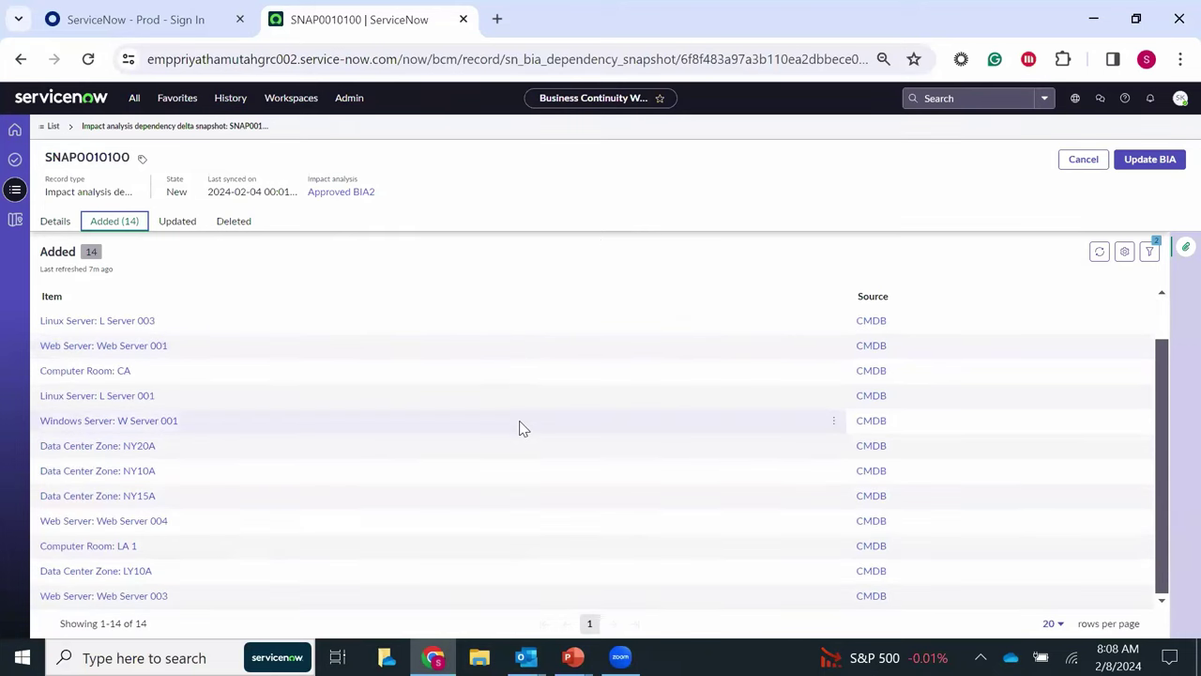
scroll(516, 420, up, 1)
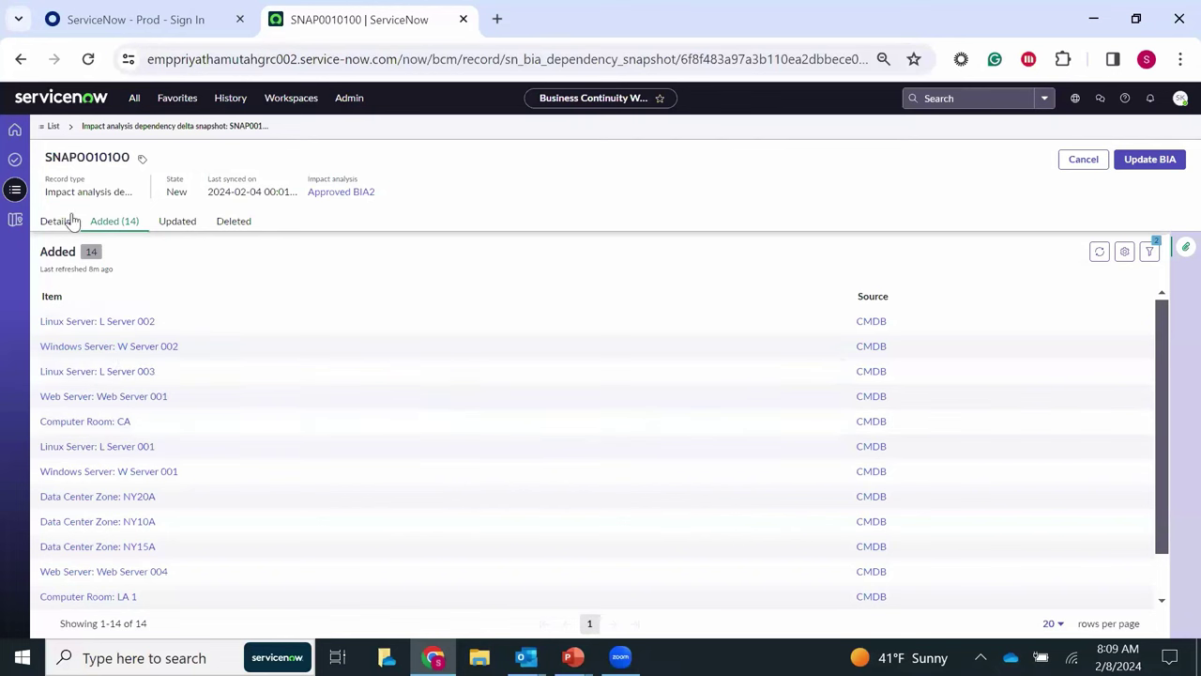
drag(45, 156, 138, 161)
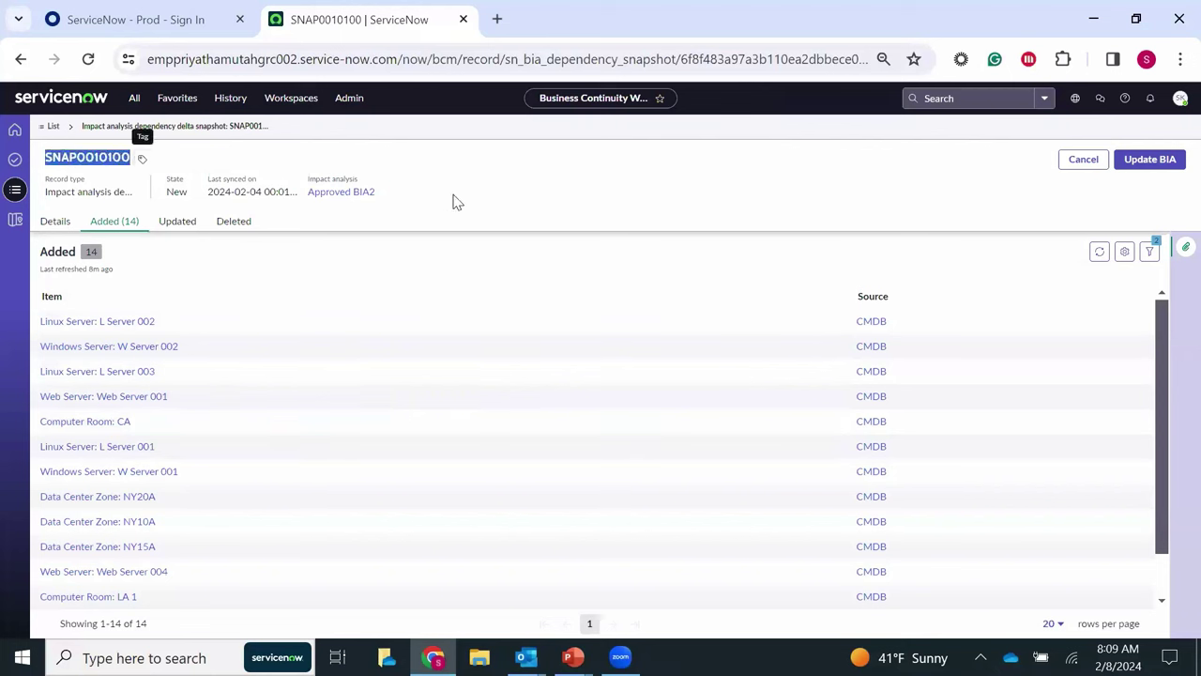
click(528, 207)
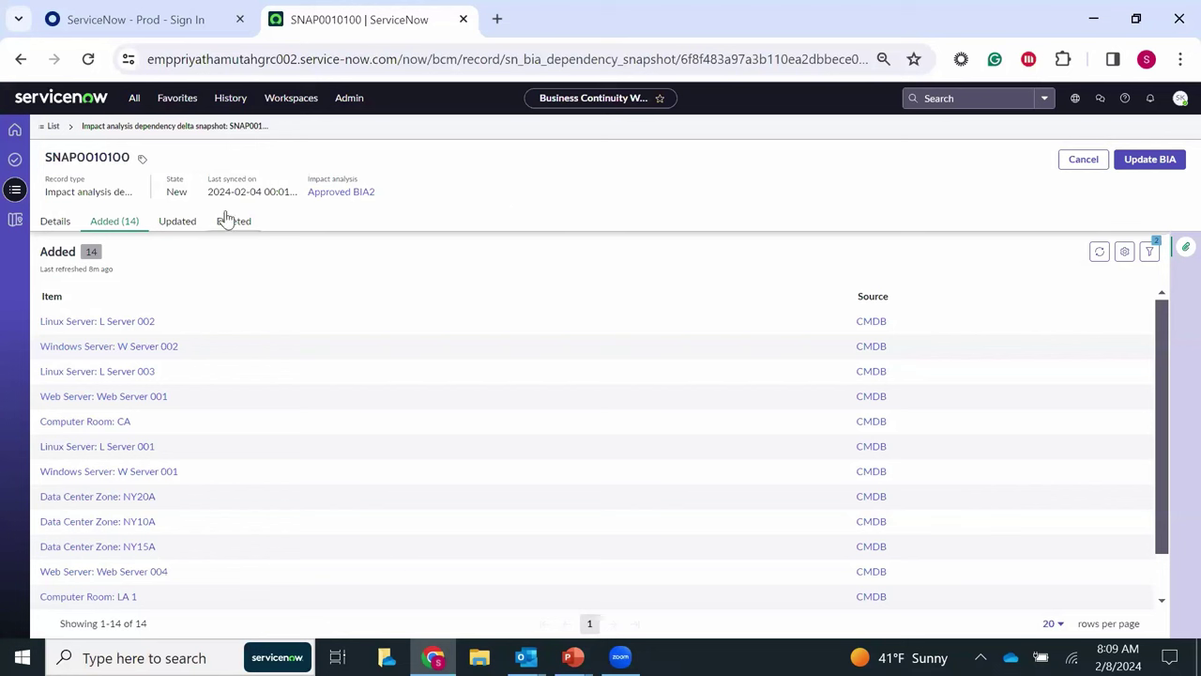
scroll(143, 519, down, 1)
scroll(142, 519, down, 1)
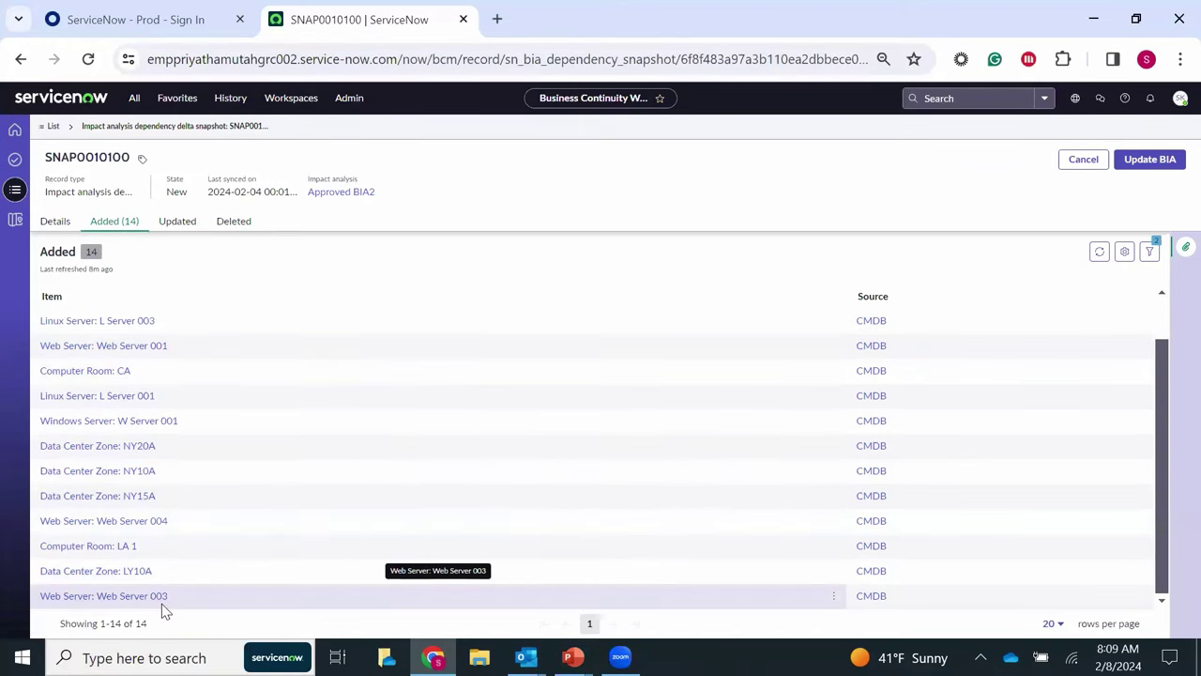
scroll(161, 603, up, 2)
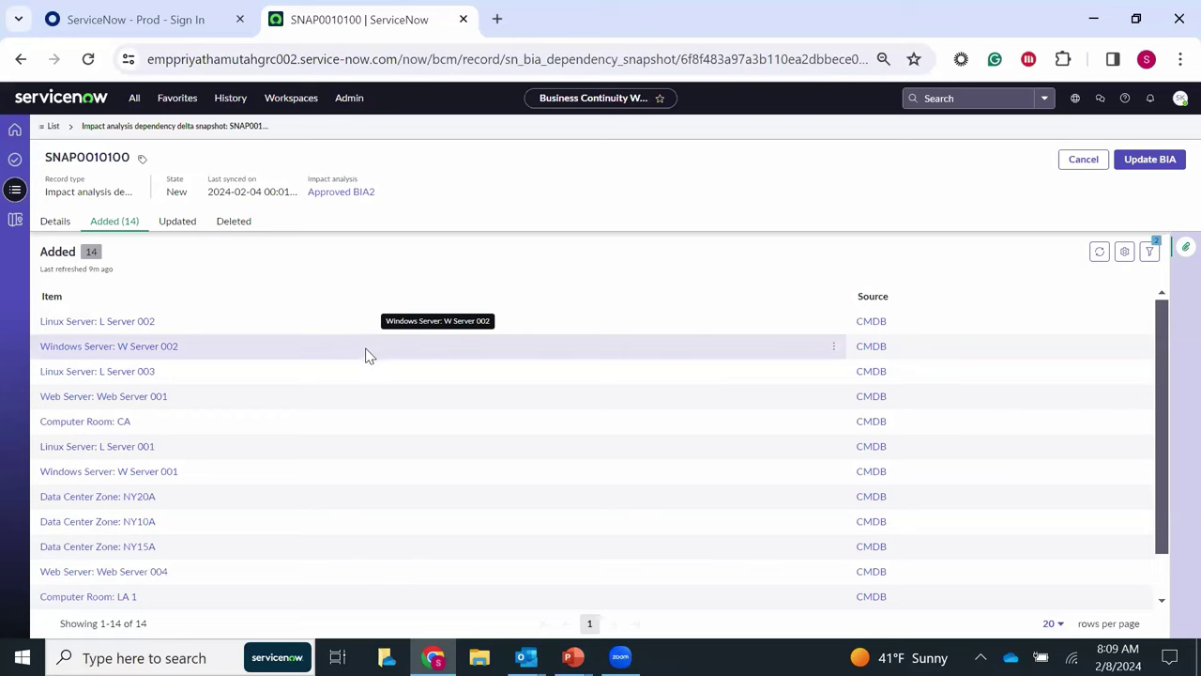
scroll(367, 349, down, 1)
scroll(369, 353, up, 1)
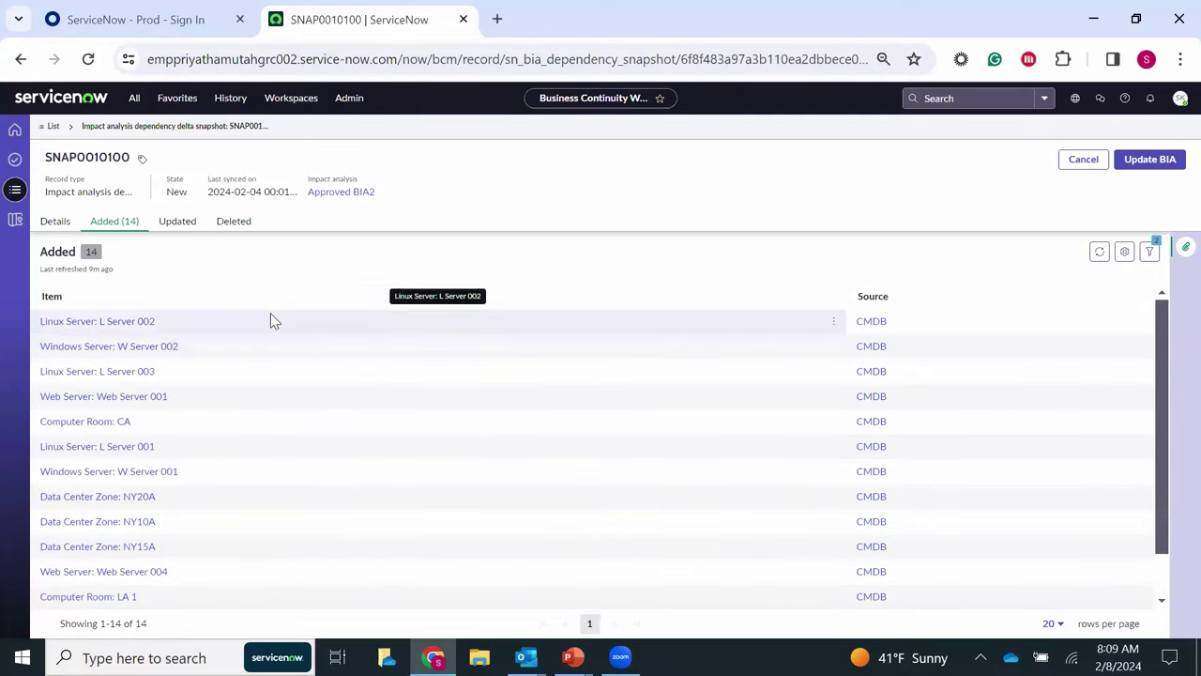
Check the snapshot's updated and deleted dependencies, then return to the added ones.
click(185, 227)
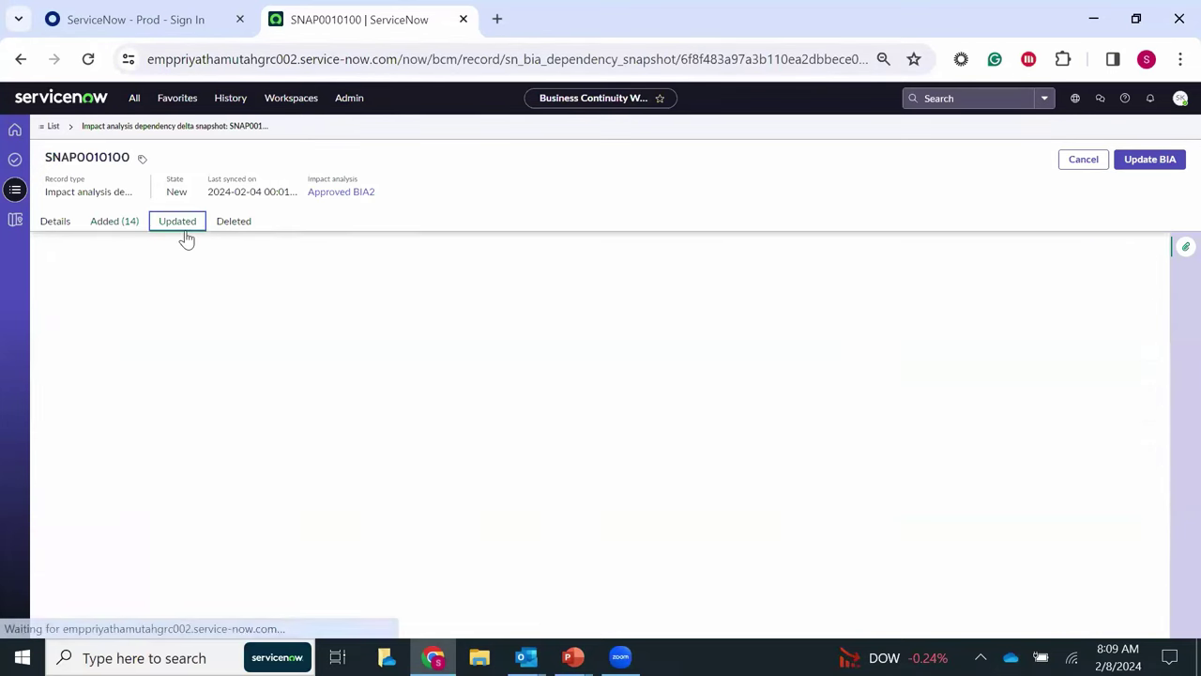
click(244, 227)
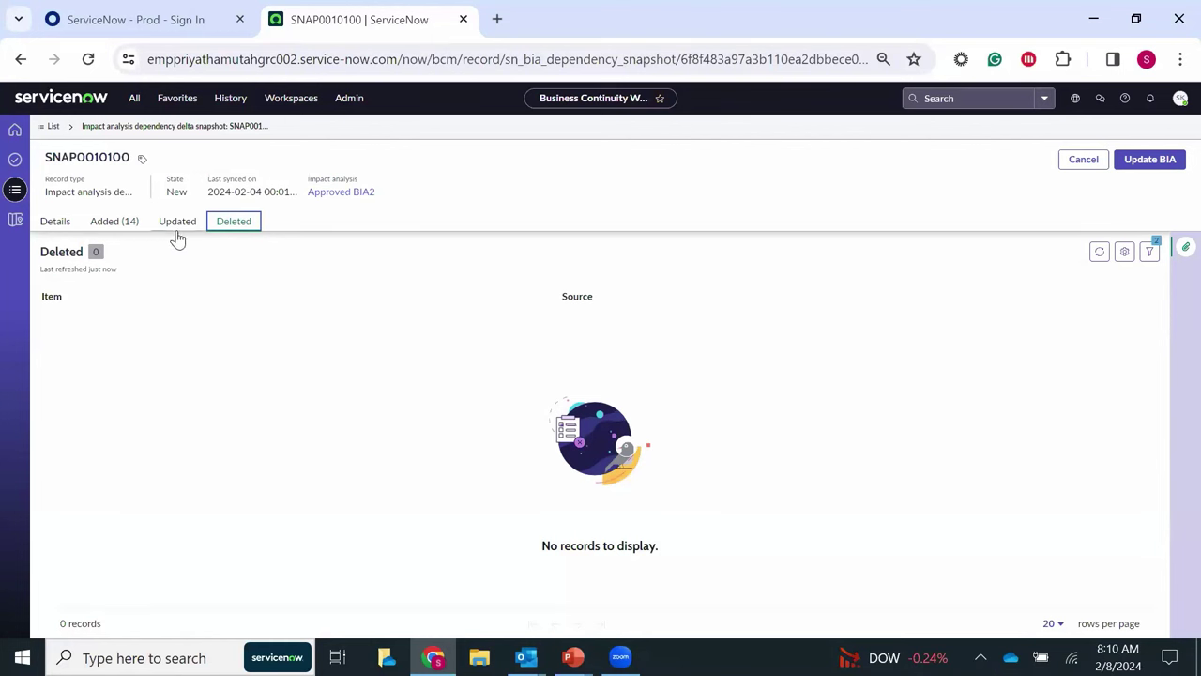
click(347, 229)
click(127, 222)
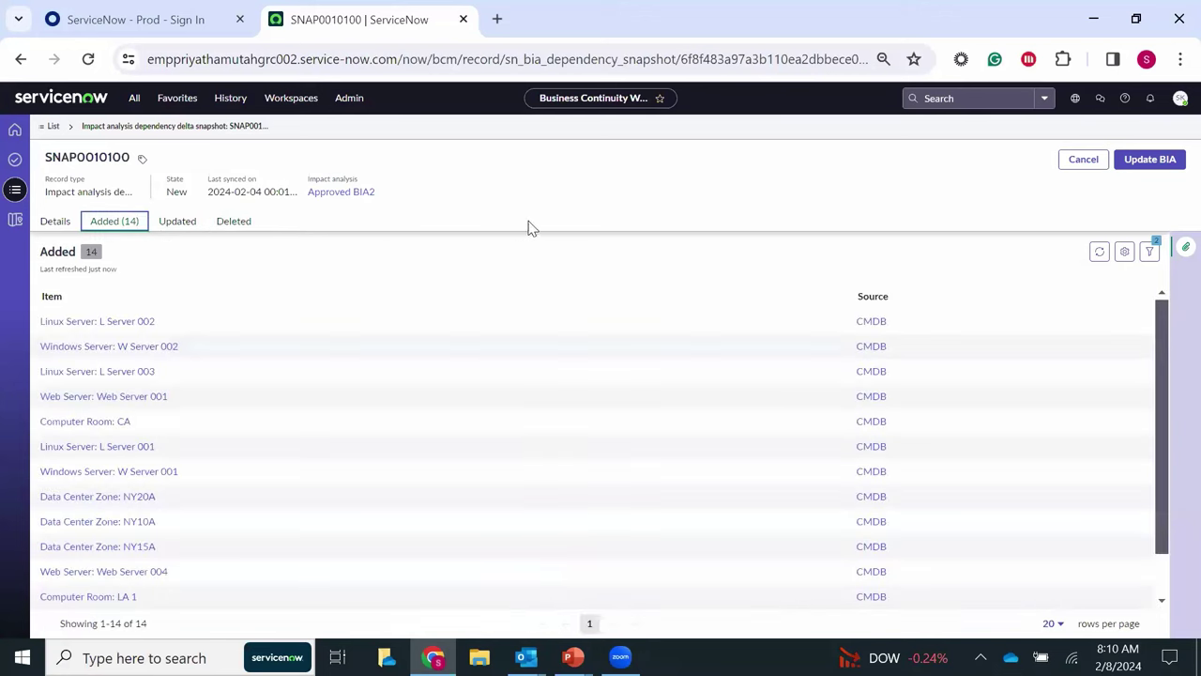